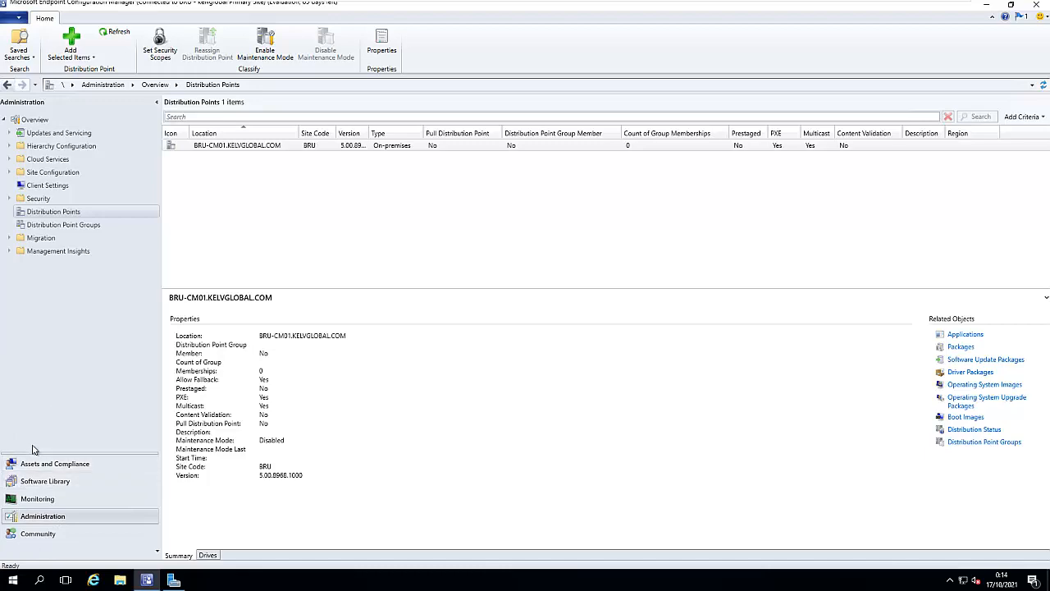
Step: Examine the Remote Tools page in the Default Client Settings properties and close it without saving
{"action": "left_click", "coordinate": [33, 187]}
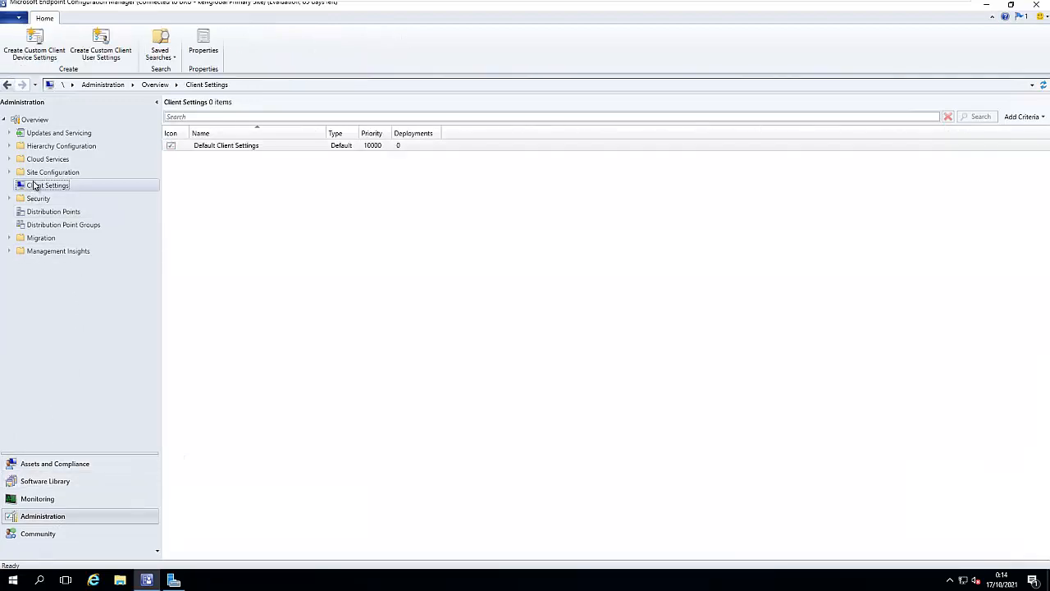
{"action": "left_click", "coordinate": [224, 147]}
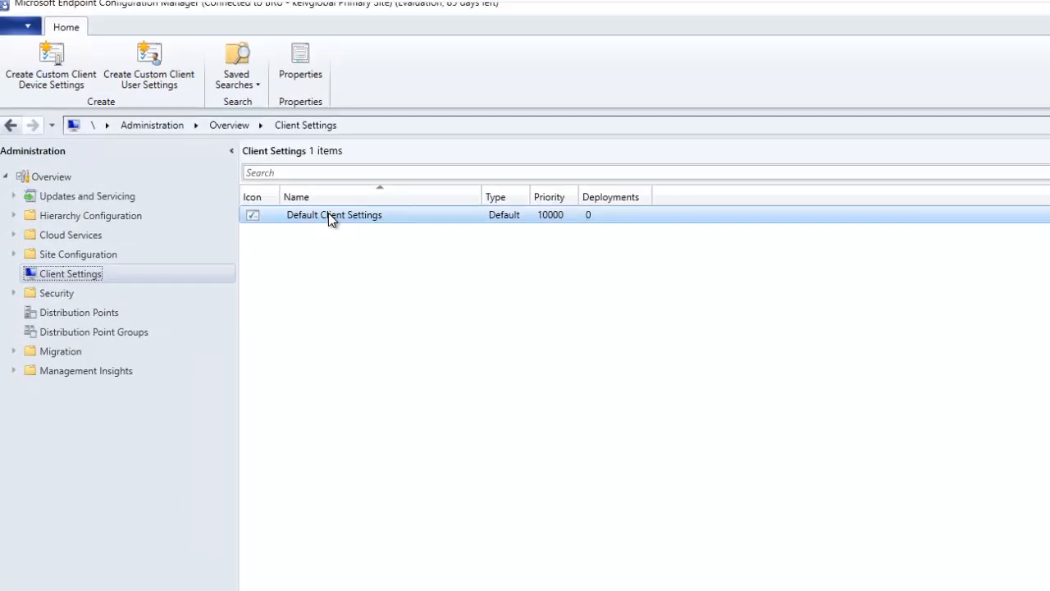
{"action": "right_click", "coordinate": [328, 214]}
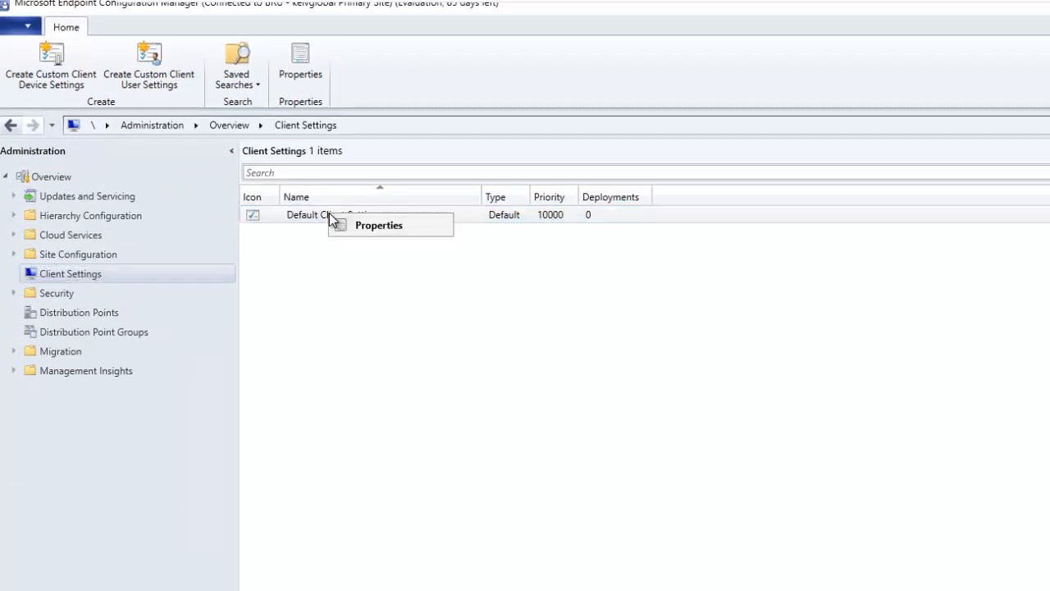
{"action": "left_click", "coordinate": [379, 226]}
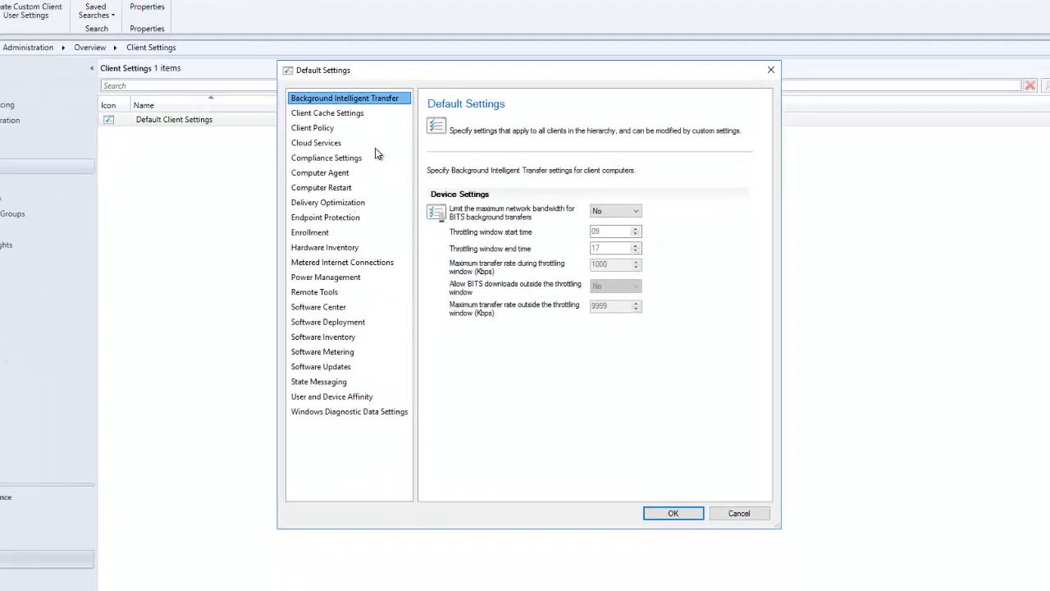
{"action": "left_click", "coordinate": [322, 294]}
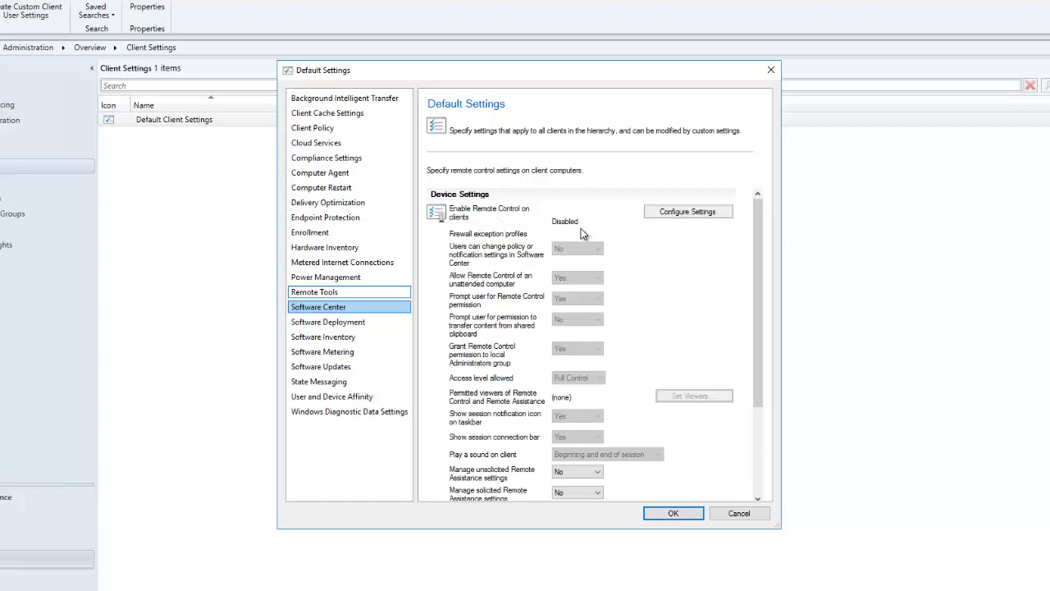
{"action": "left_click", "coordinate": [740, 513]}
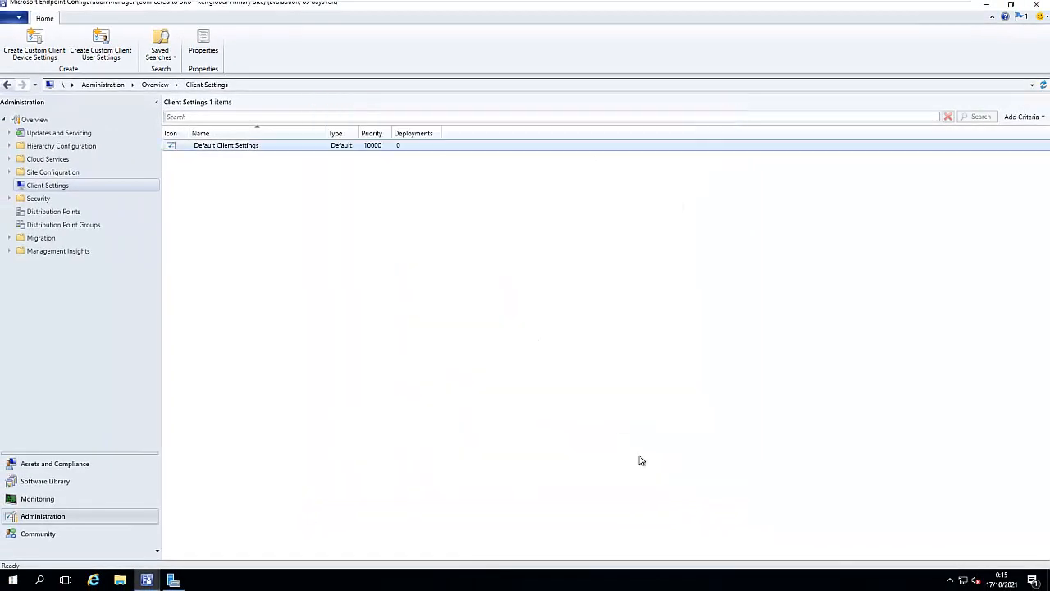
Step: View the devices list in Assets and Compliance and check the start actions available for device BRU-N001
{"action": "left_click", "coordinate": [54, 465]}
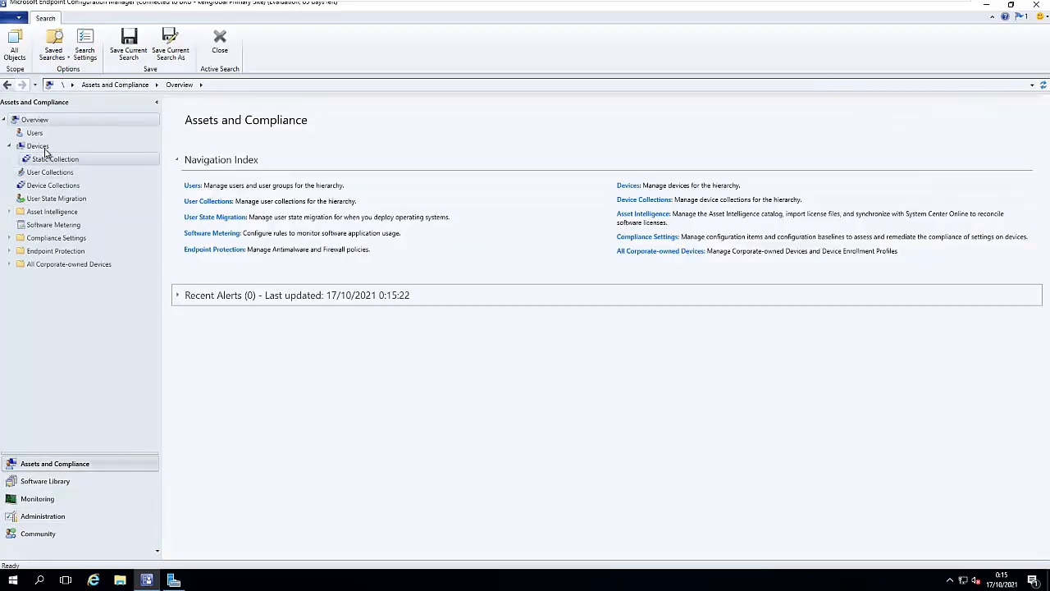
{"action": "left_click", "coordinate": [44, 148]}
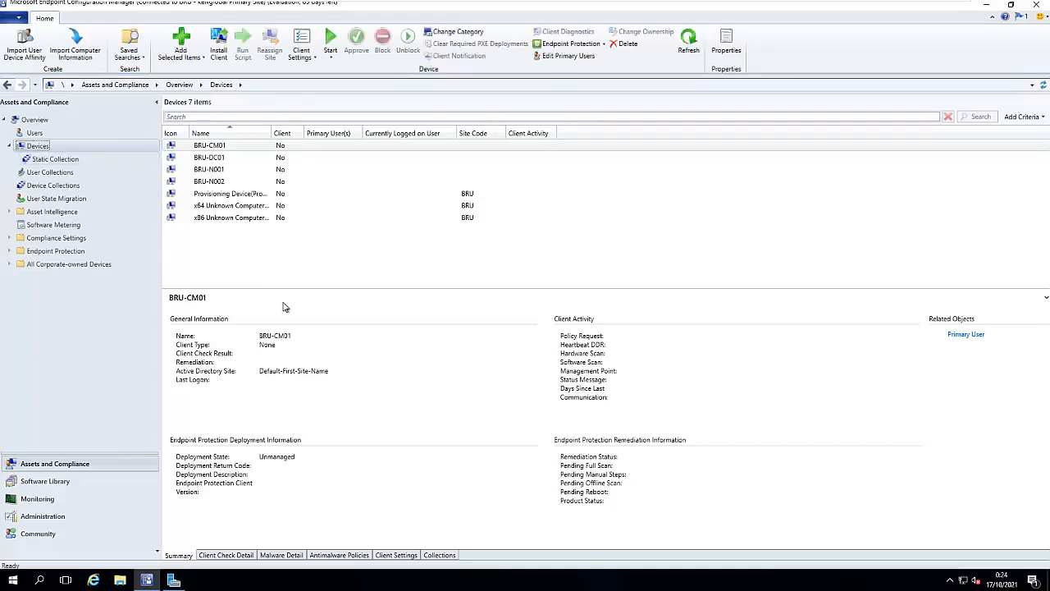
{"action": "left_click", "coordinate": [219, 171]}
{"action": "right_click", "coordinate": [219, 171]}
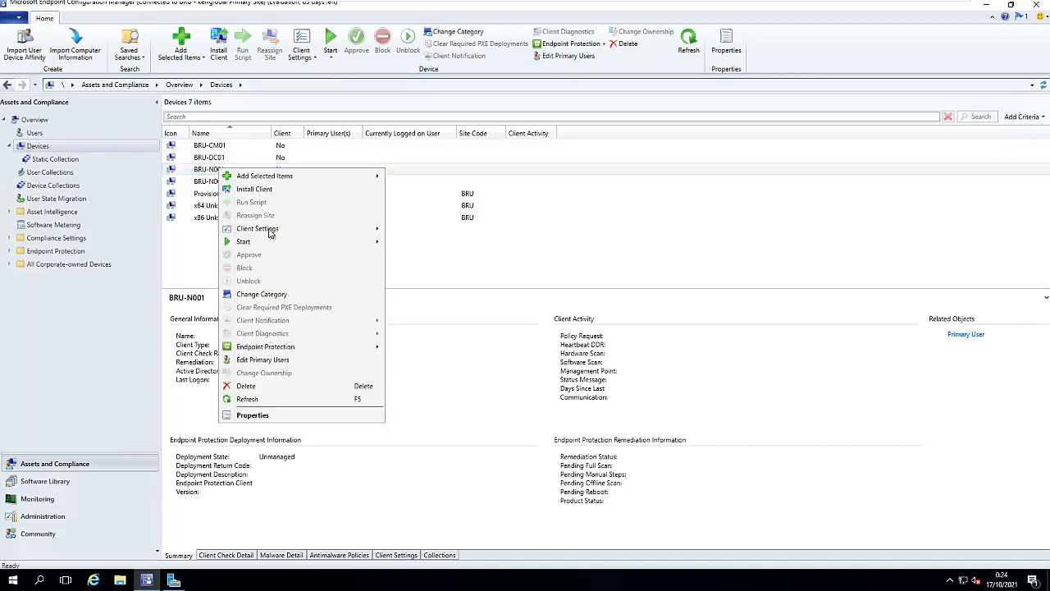
{"action": "mouse_move", "coordinate": [273, 245]}
Step: Enable Remote Control on client computers with the Domain firewall profile in the Default Client Settings' Remote Tools
{"action": "left_click", "coordinate": [45, 518]}
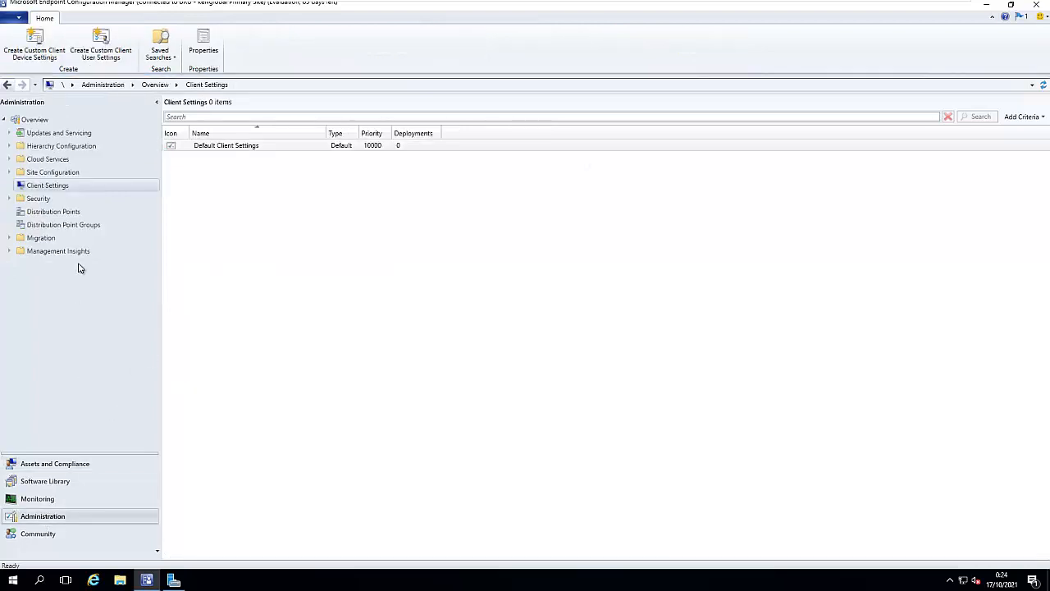
{"action": "left_click", "coordinate": [252, 154]}
{"action": "right_click", "coordinate": [247, 150]}
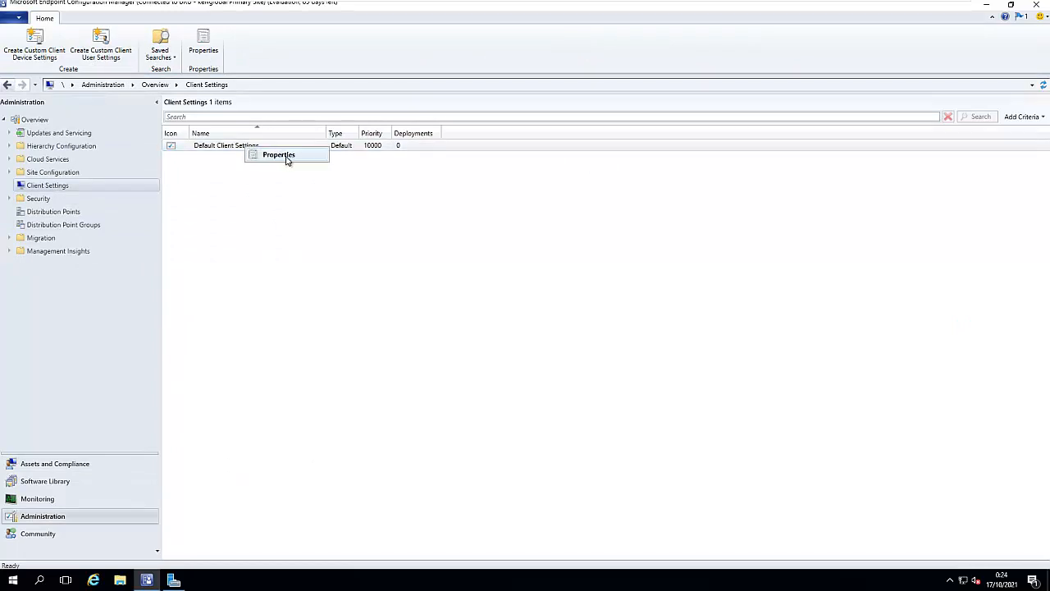
{"action": "left_click", "coordinate": [288, 158]}
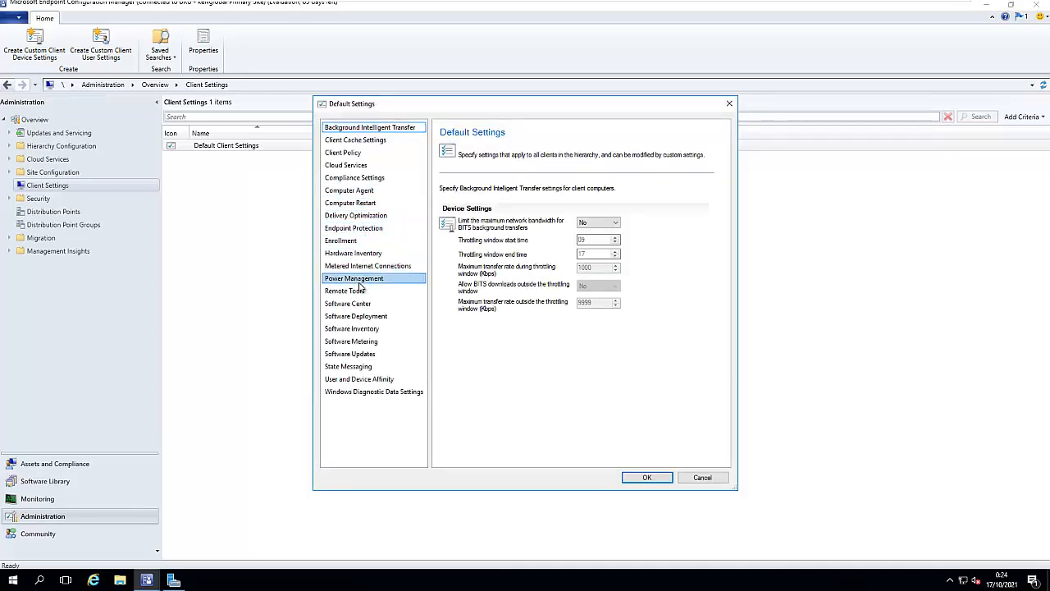
{"action": "left_click", "coordinate": [359, 288]}
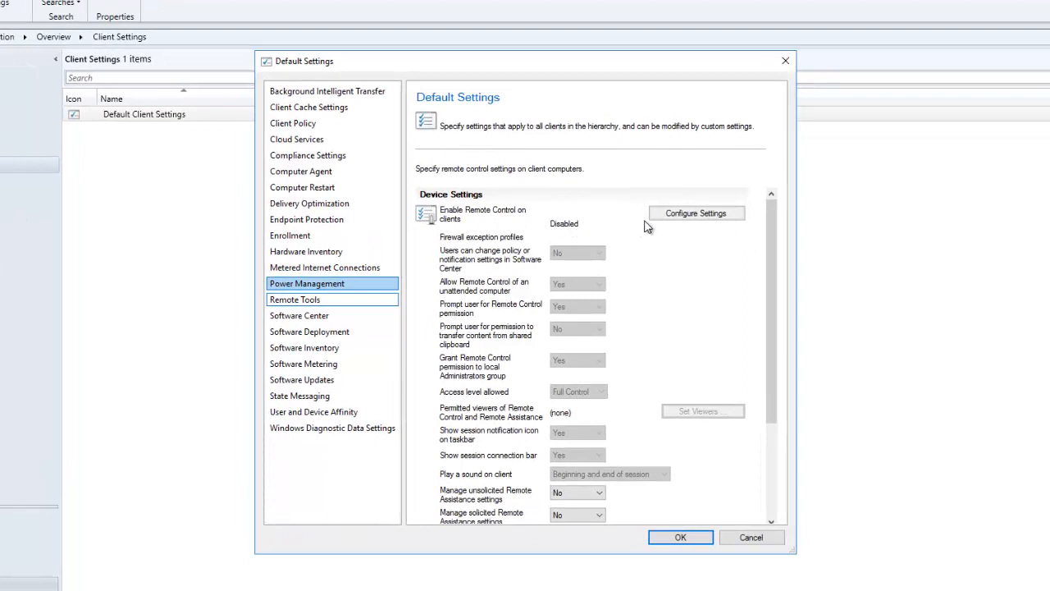
{"action": "left_click", "coordinate": [697, 215]}
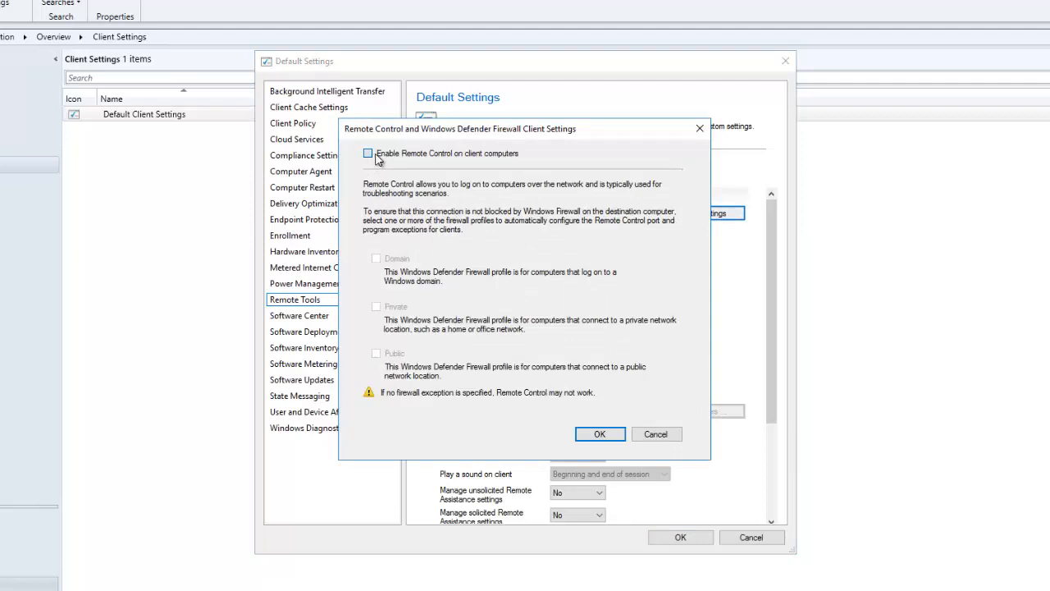
{"action": "left_click", "coordinate": [371, 155]}
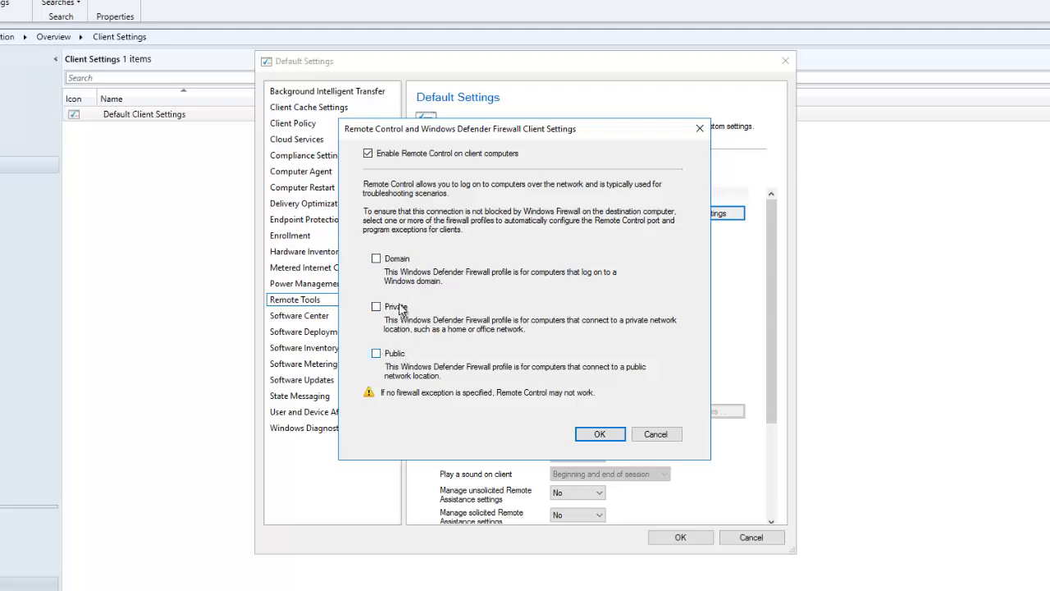
{"action": "left_click", "coordinate": [393, 261]}
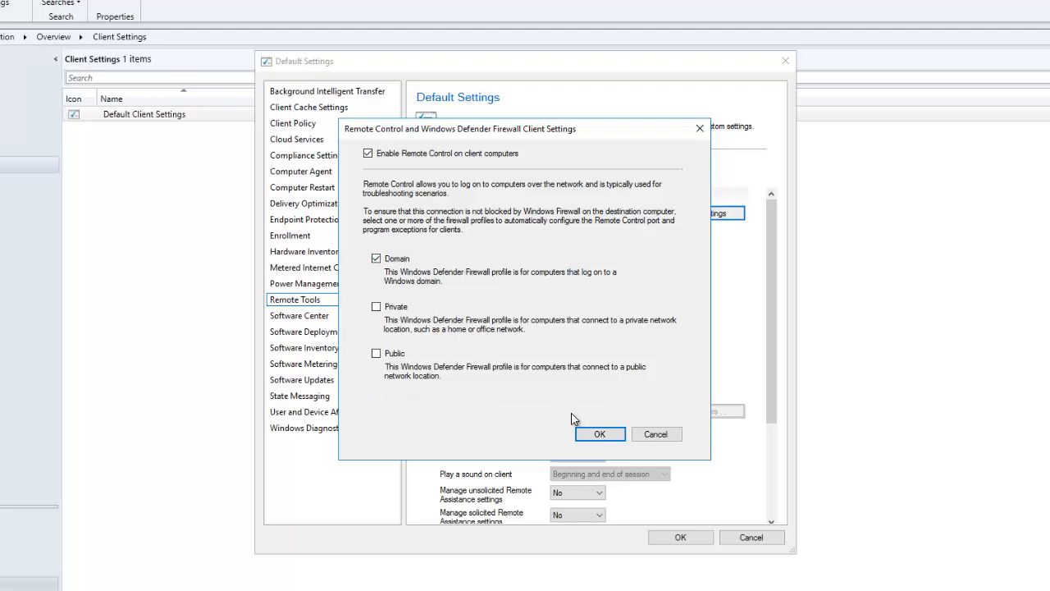
{"action": "left_click", "coordinate": [601, 434]}
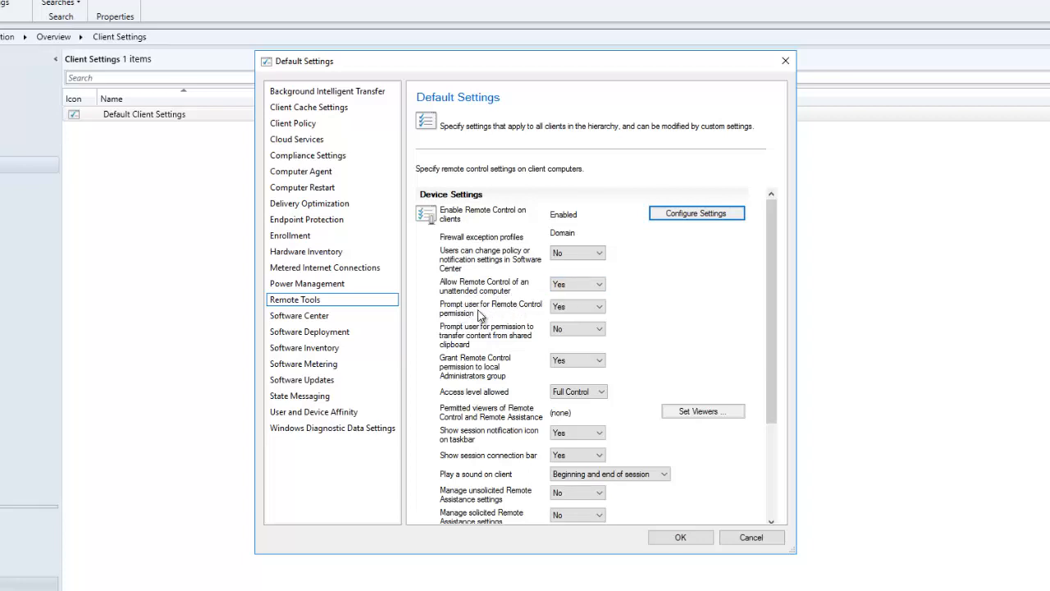
Step: Set the prompt for Remote Control permission to No and the allowed access level to Full Control
{"action": "left_click", "coordinate": [574, 309]}
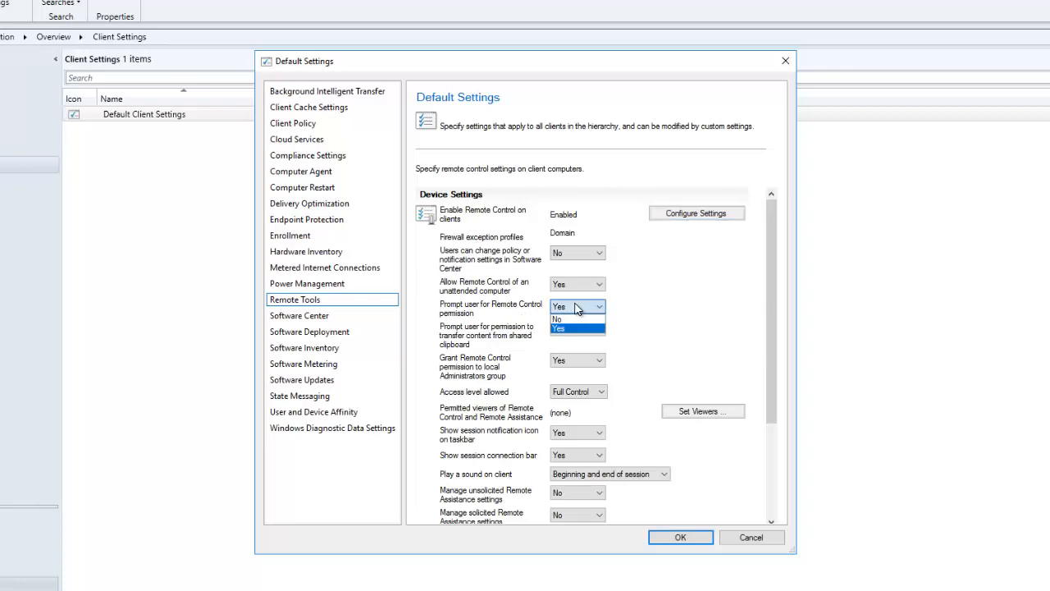
{"action": "left_click", "coordinate": [559, 319]}
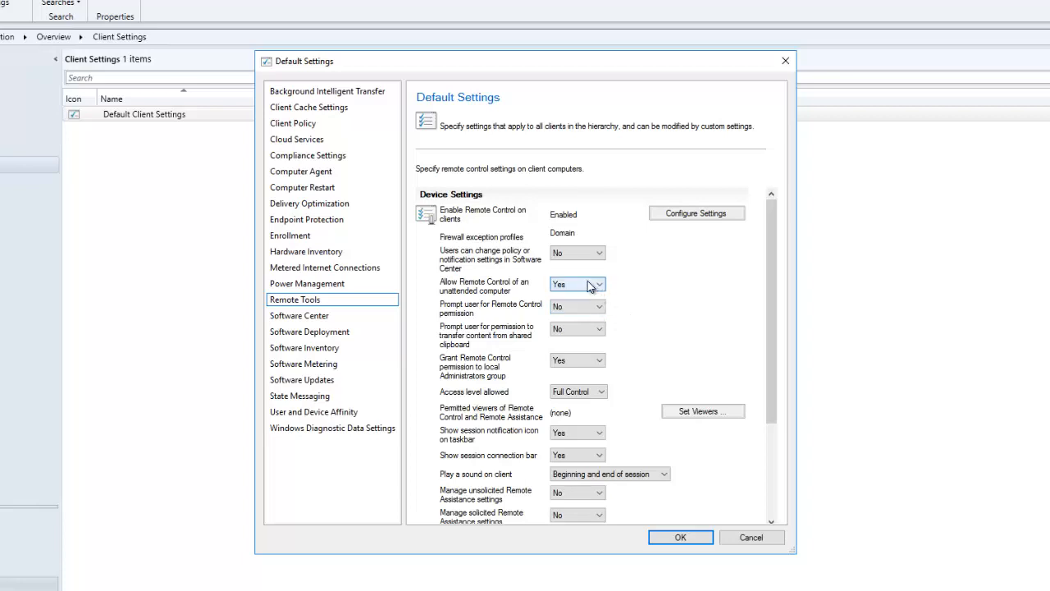
{"action": "left_click", "coordinate": [587, 308]}
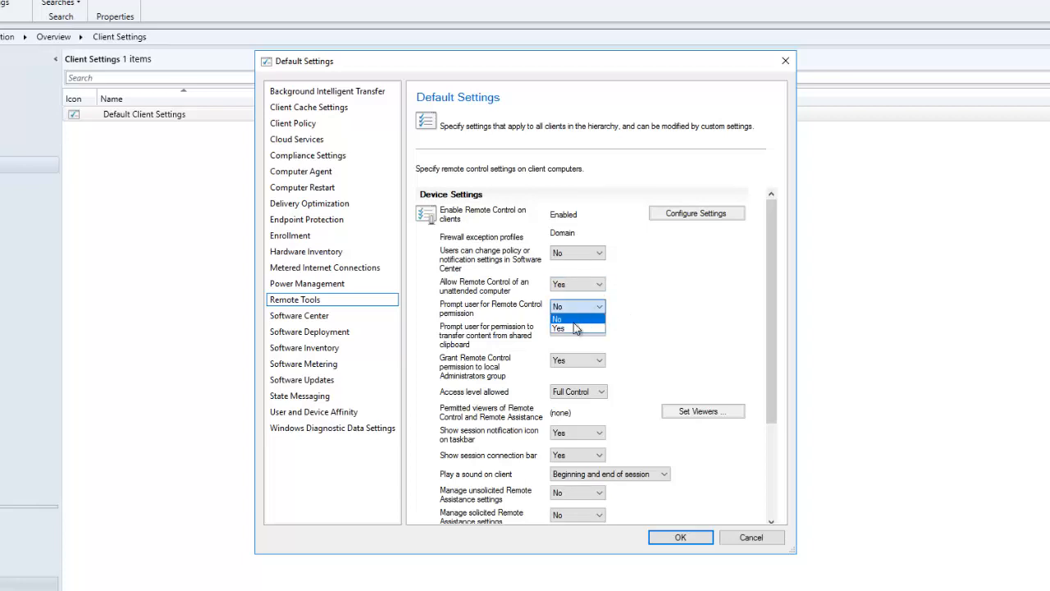
{"action": "left_click", "coordinate": [646, 285]}
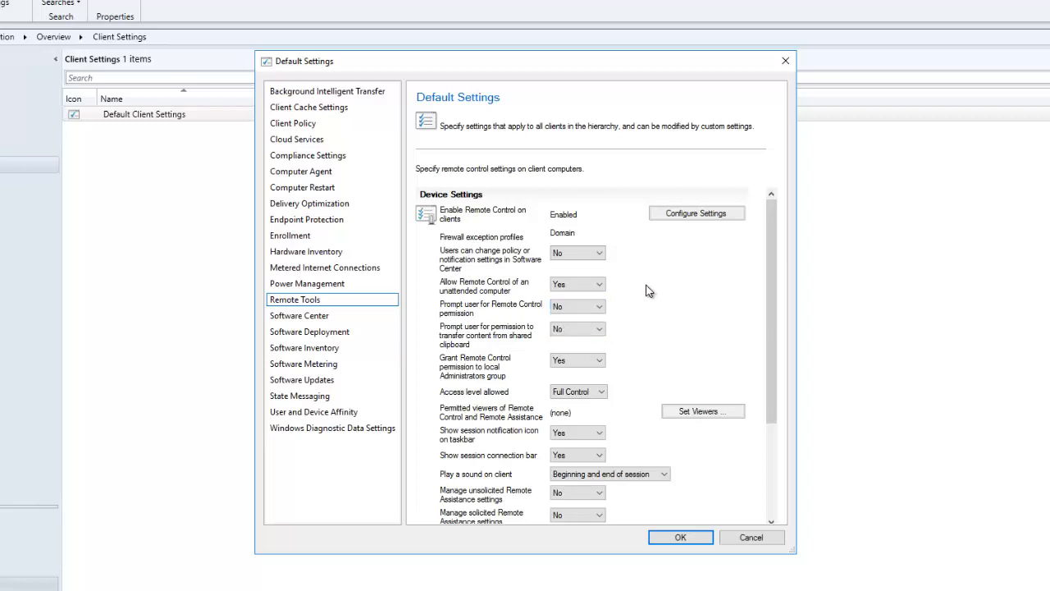
{"action": "left_click", "coordinate": [599, 310]}
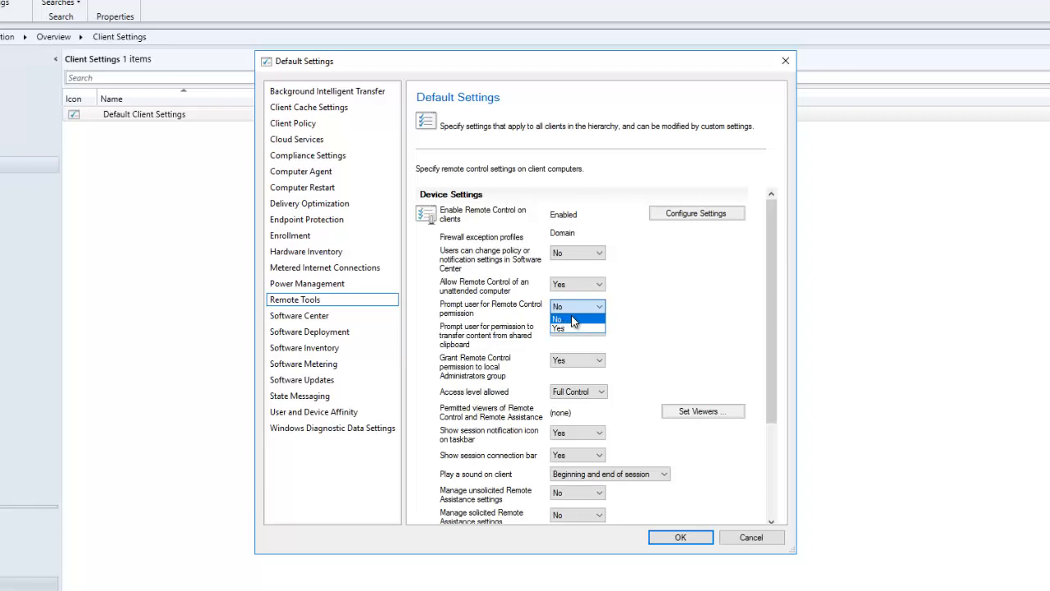
{"action": "left_click", "coordinate": [573, 320]}
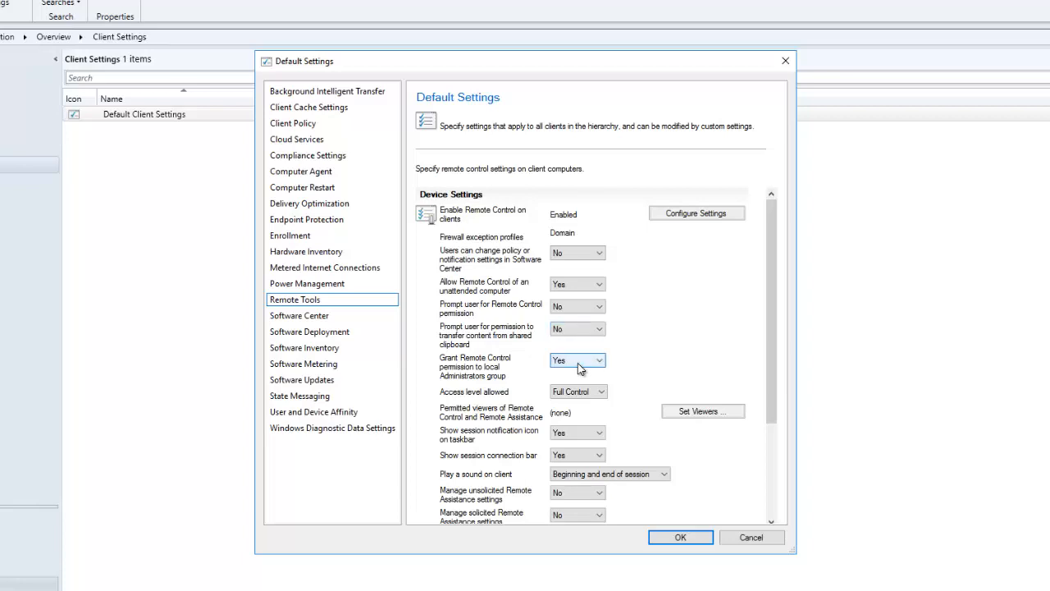
{"action": "left_click", "coordinate": [566, 394]}
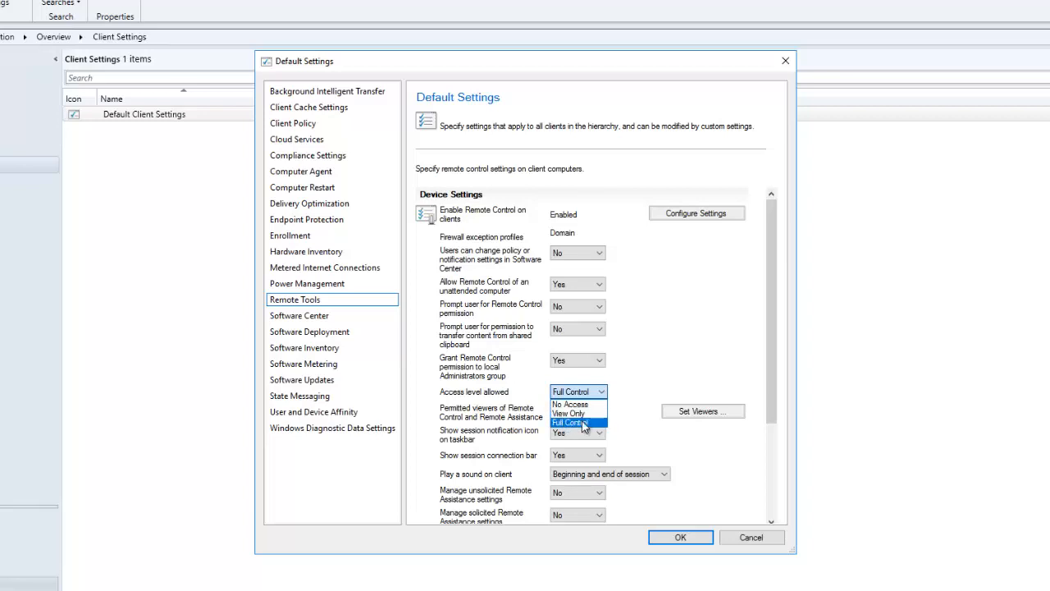
{"action": "left_click", "coordinate": [580, 424]}
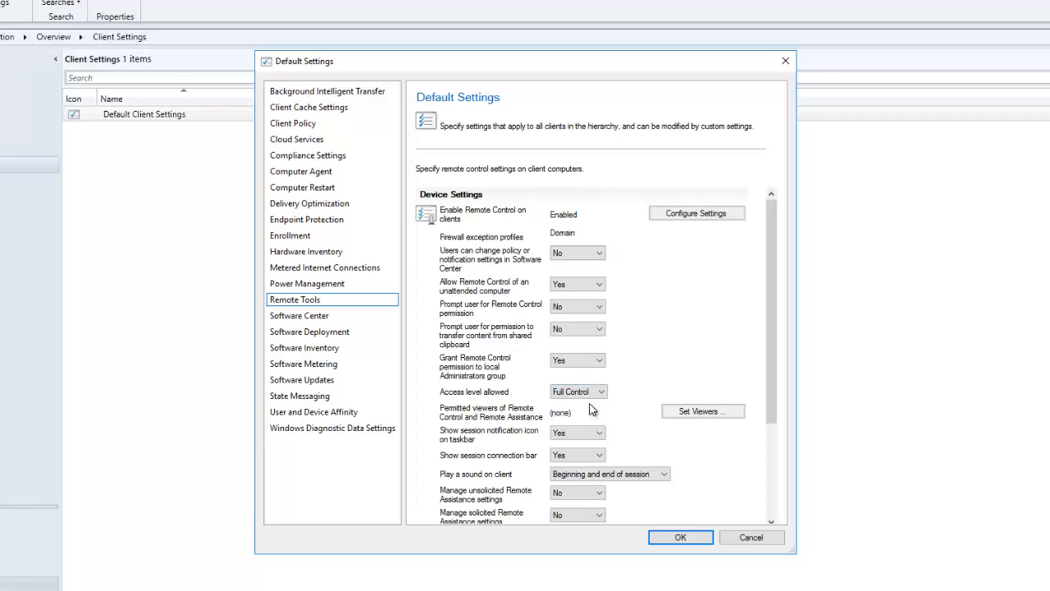
Step: Look up "service" in the directory and add KELVGLOBAL\Servicedesk-Engineer as a permitted viewer of Remote Control and Remote Assistance
{"action": "left_click_drag", "start_coordinate": [777, 358], "coordinate": [777, 396]}
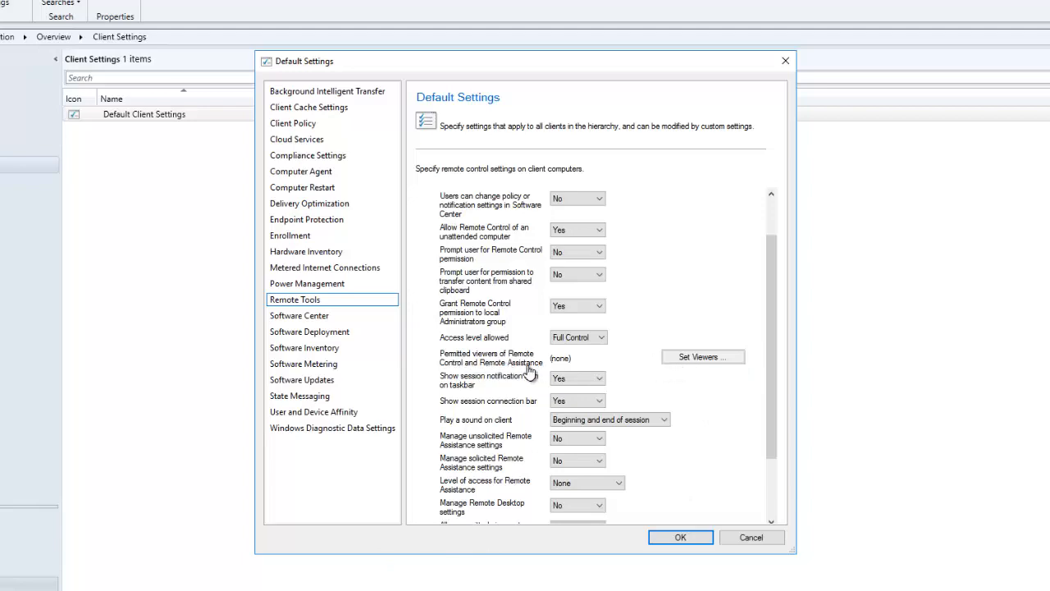
{"action": "left_click", "coordinate": [703, 358]}
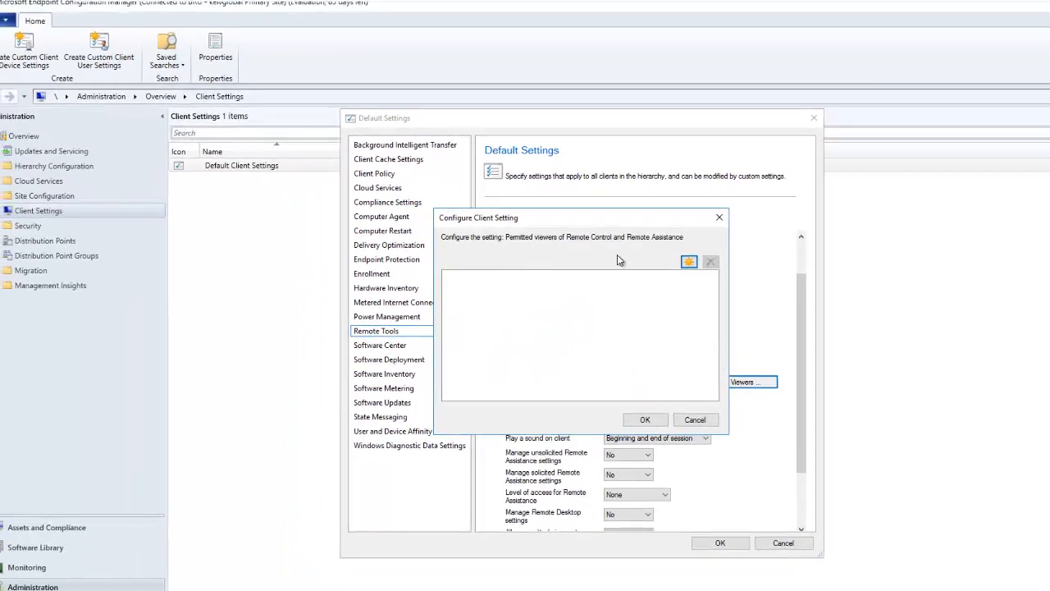
{"action": "left_click", "coordinate": [690, 263]}
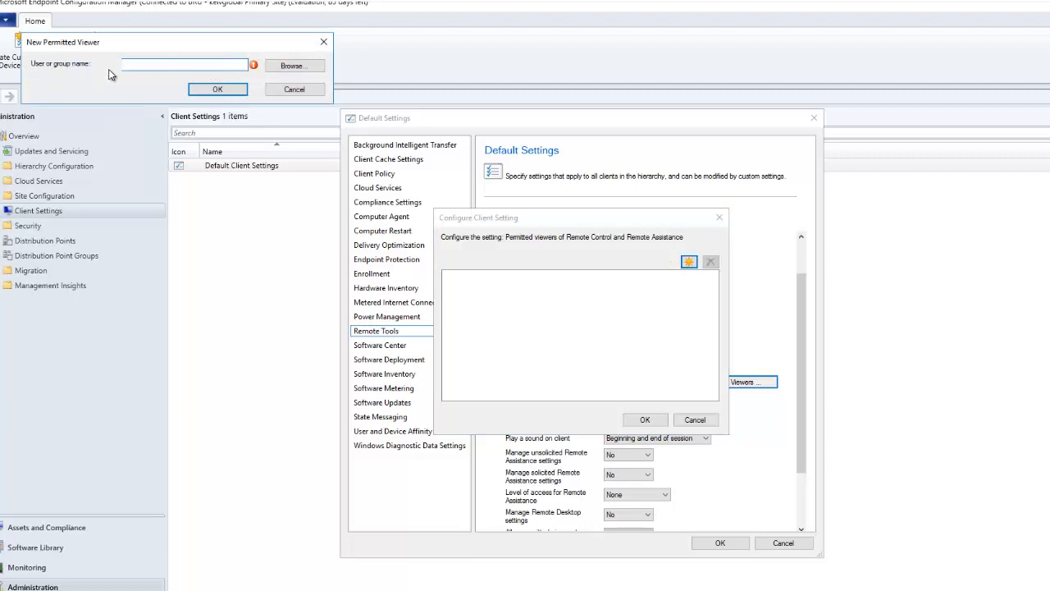
{"action": "left_click", "coordinate": [292, 65]}
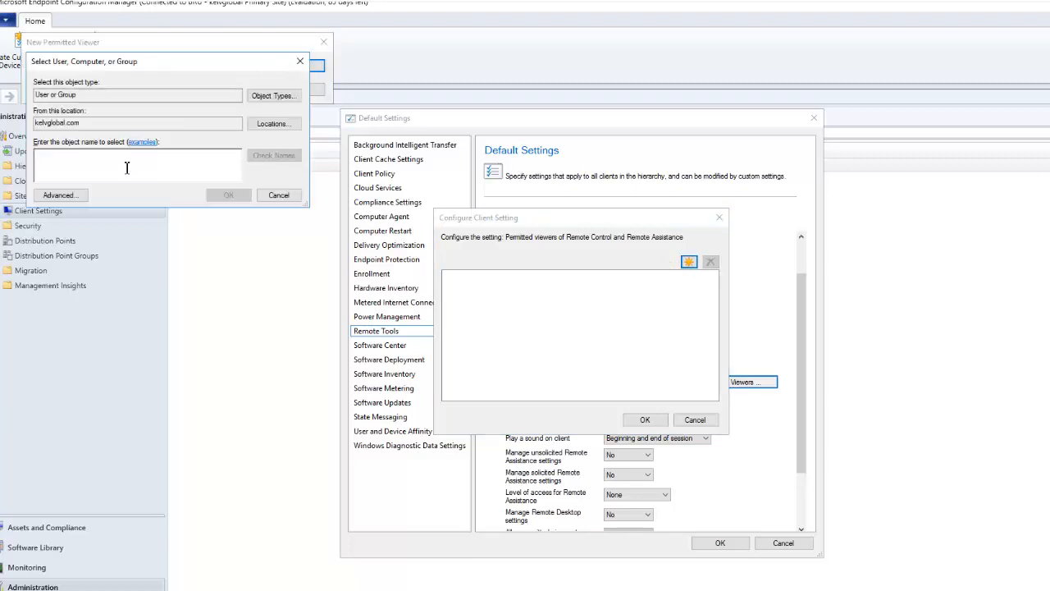
{"action": "type", "text": "servi"}
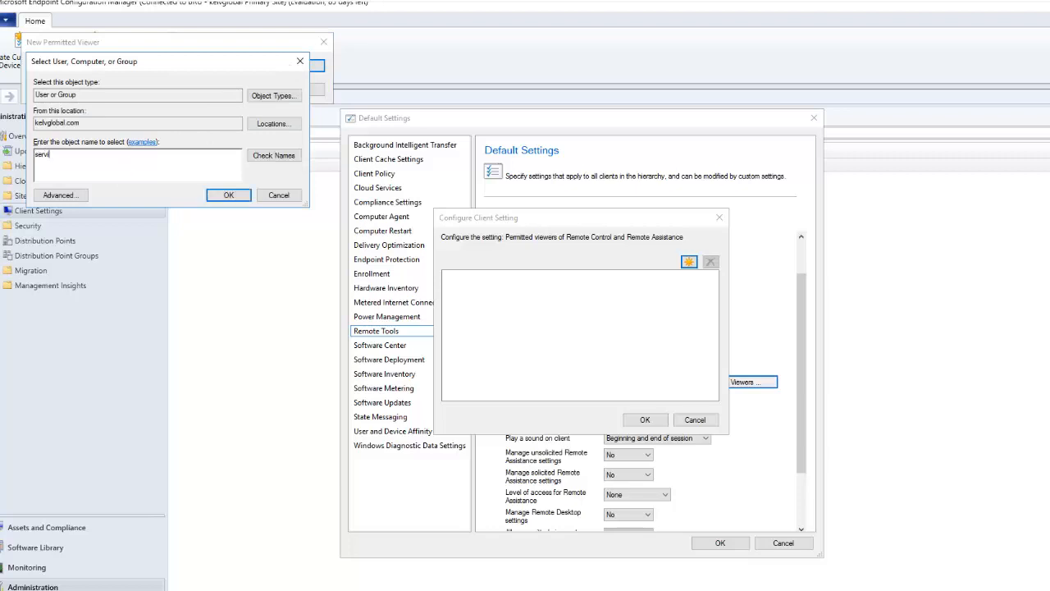
{"action": "type", "text": "ce"}
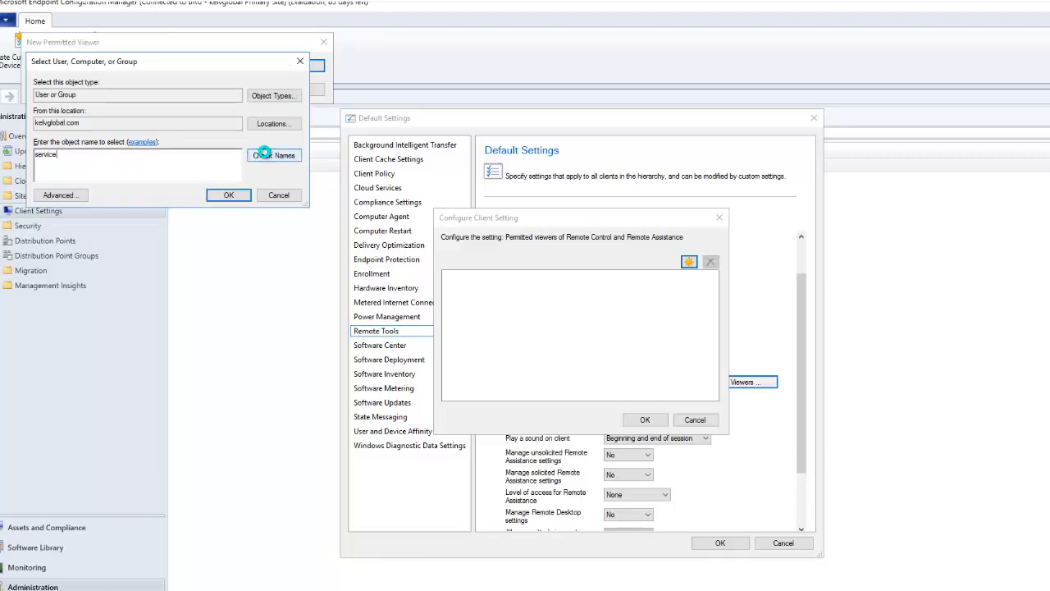
{"action": "left_click", "coordinate": [273, 155]}
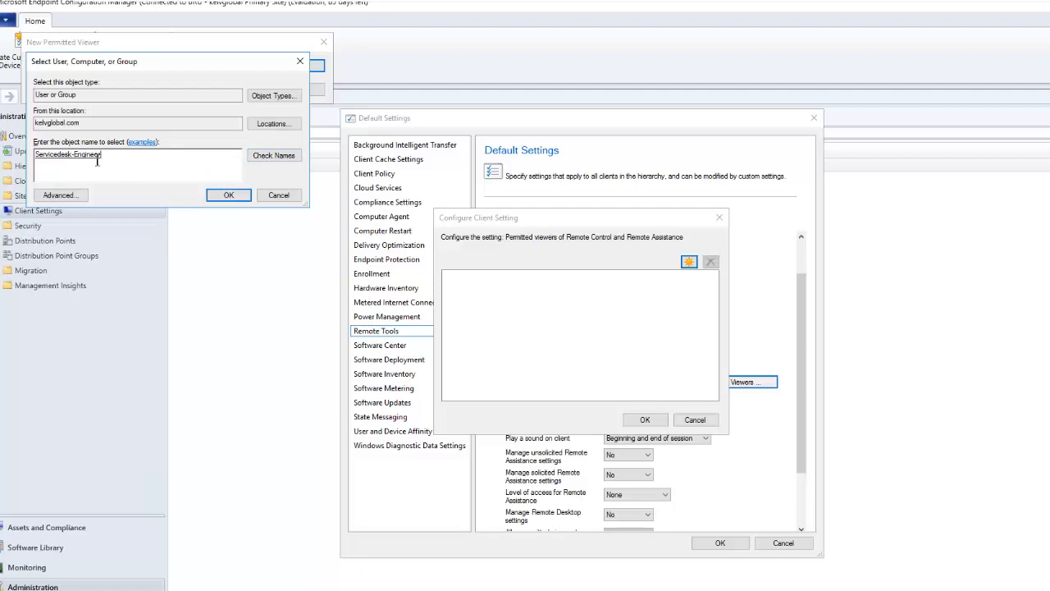
{"action": "left_click", "coordinate": [228, 194]}
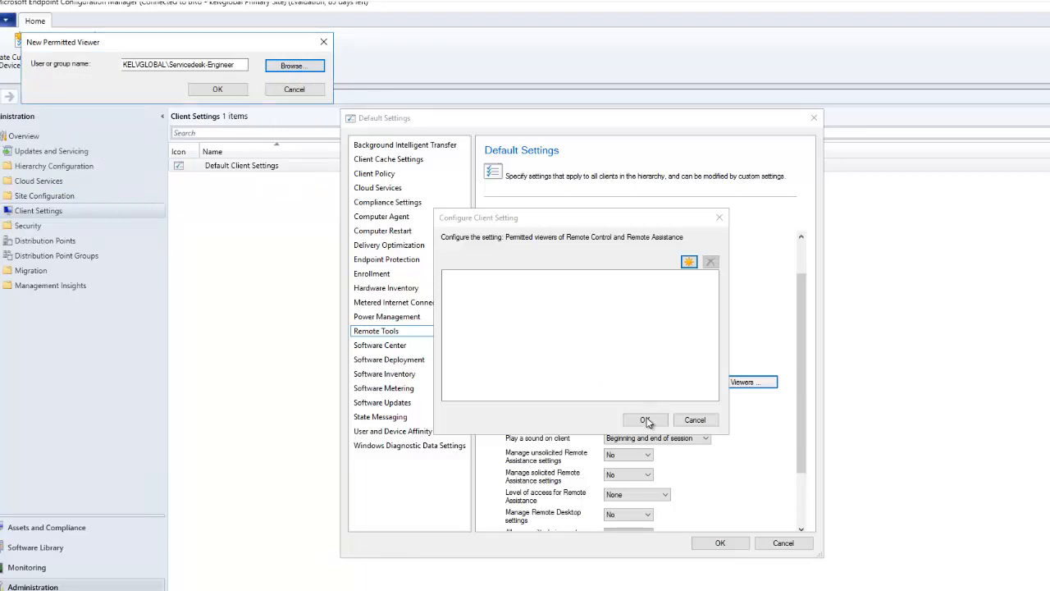
{"action": "left_click", "coordinate": [215, 89]}
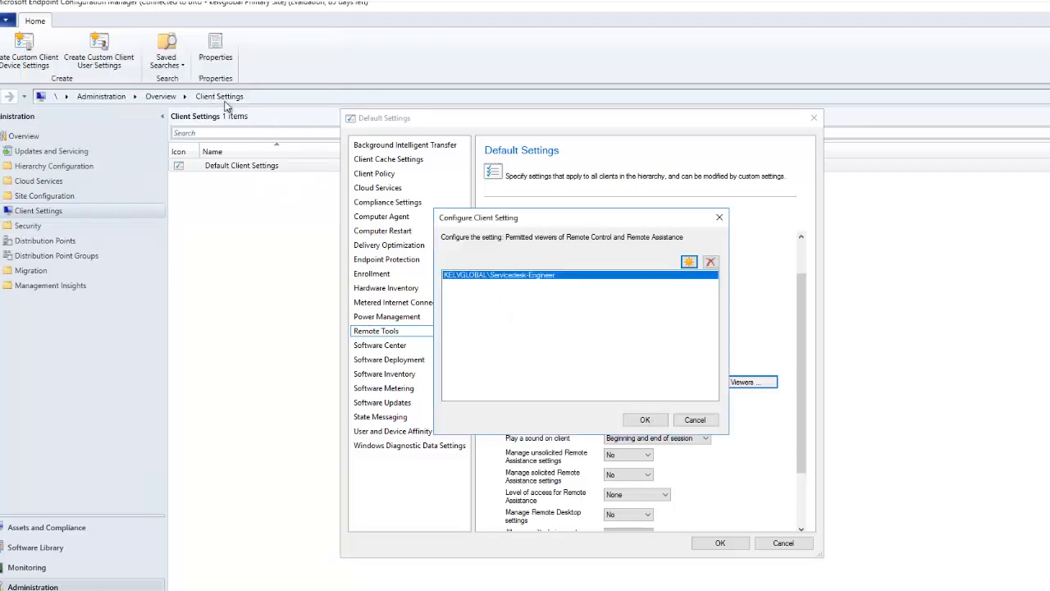
{"action": "left_click", "coordinate": [641, 420]}
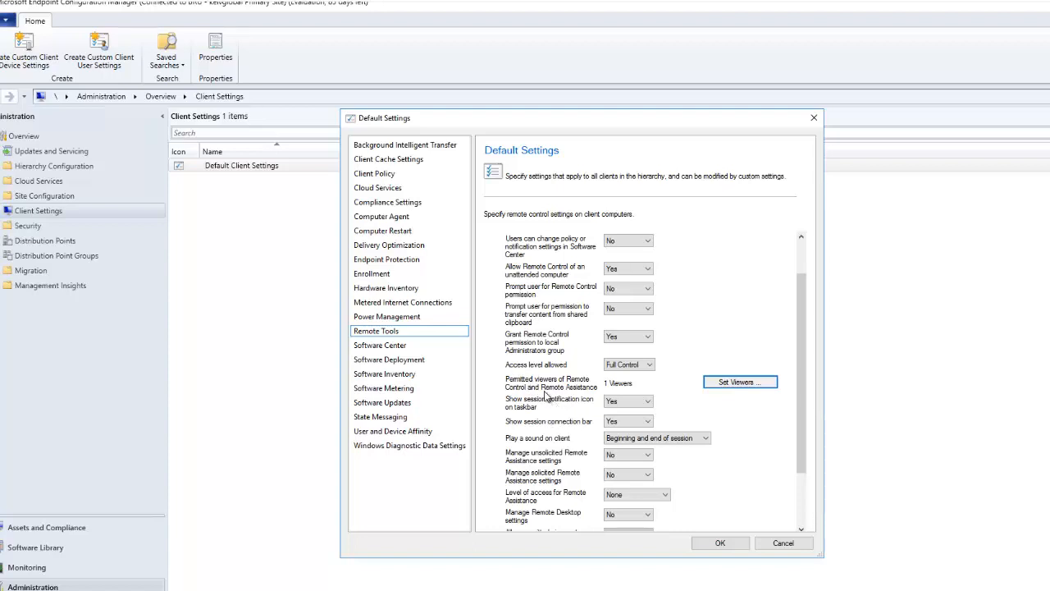
Step: Set the management of unsolicited Remote Assistance, solicited Remote Assistance and Remote Desktop settings to Yes in the Remote Tools settings
{"action": "scroll", "coordinate": [546, 396], "scroll_direction": "down", "scroll_amount": 2}
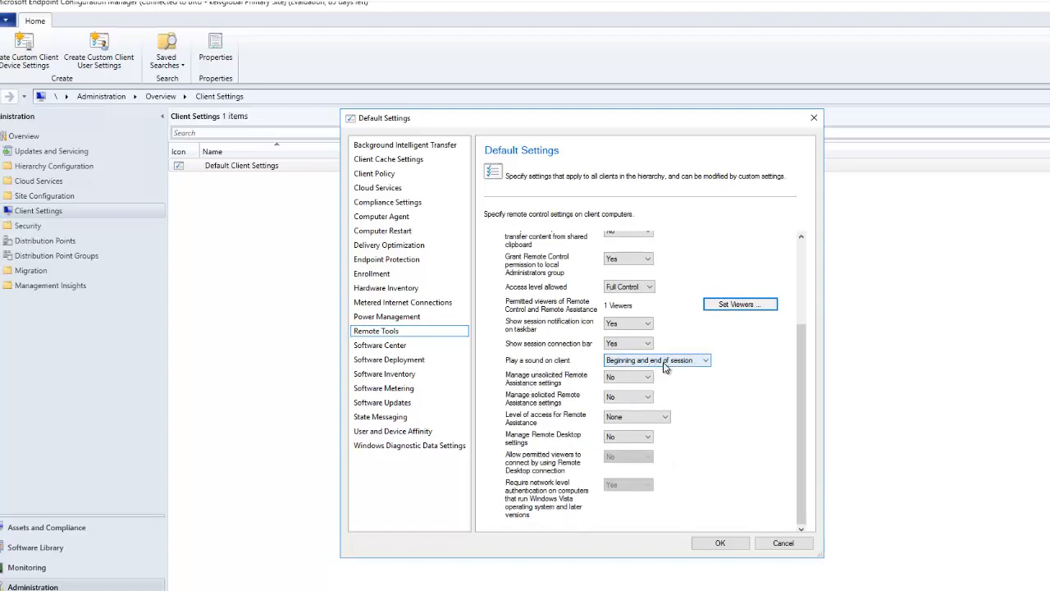
{"action": "left_click", "coordinate": [625, 378]}
{"action": "left_click", "coordinate": [630, 396]}
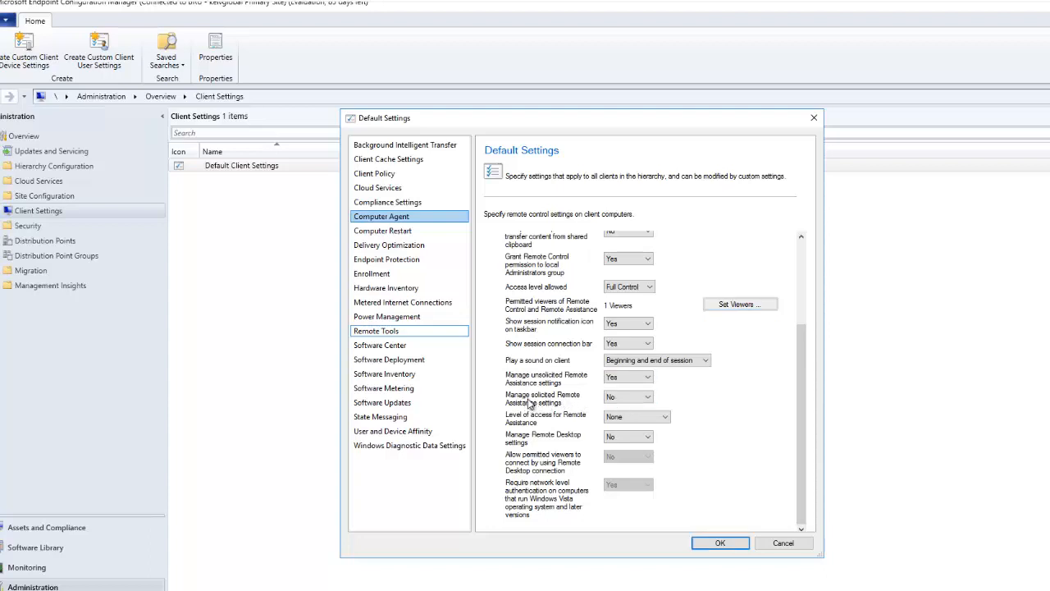
{"action": "left_click", "coordinate": [628, 397]}
{"action": "left_click", "coordinate": [619, 417]}
{"action": "left_click", "coordinate": [611, 437]}
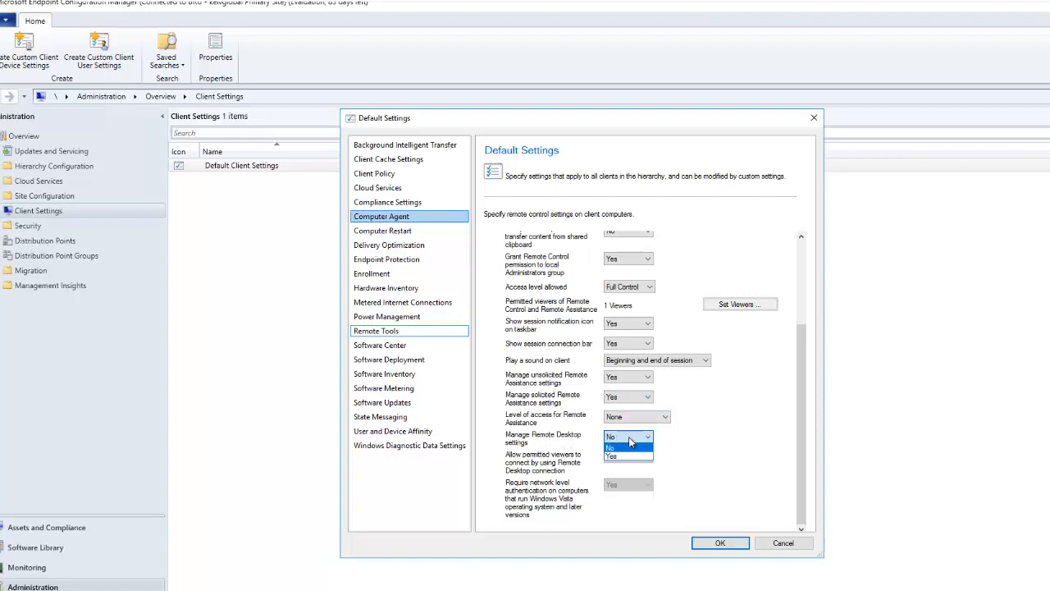
{"action": "left_click", "coordinate": [624, 457]}
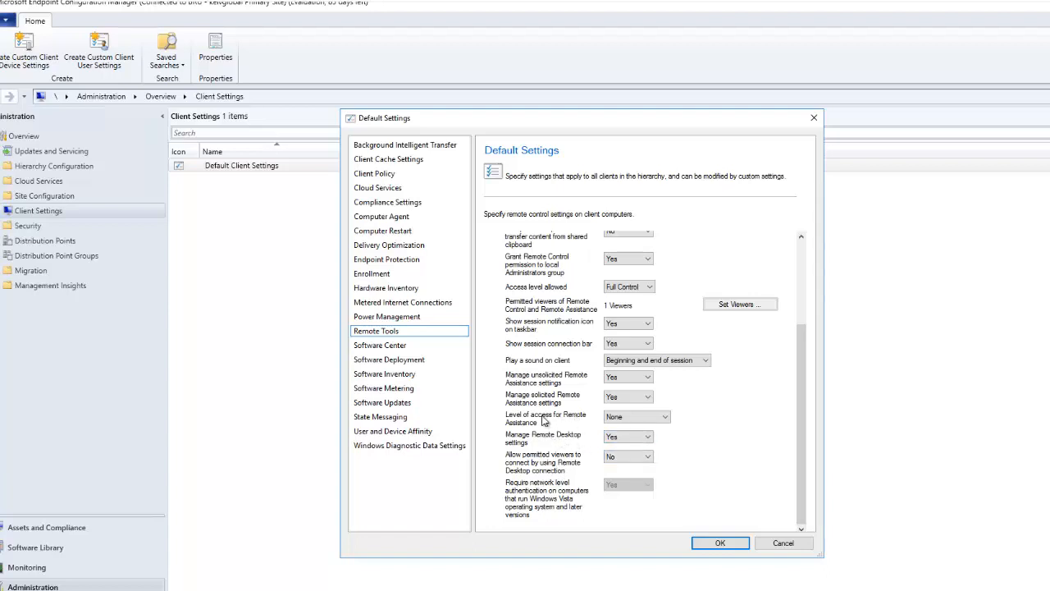
Step: Set the level of access for Remote Assistance to Full Control and save the Default Client Settings
{"action": "left_click", "coordinate": [623, 418]}
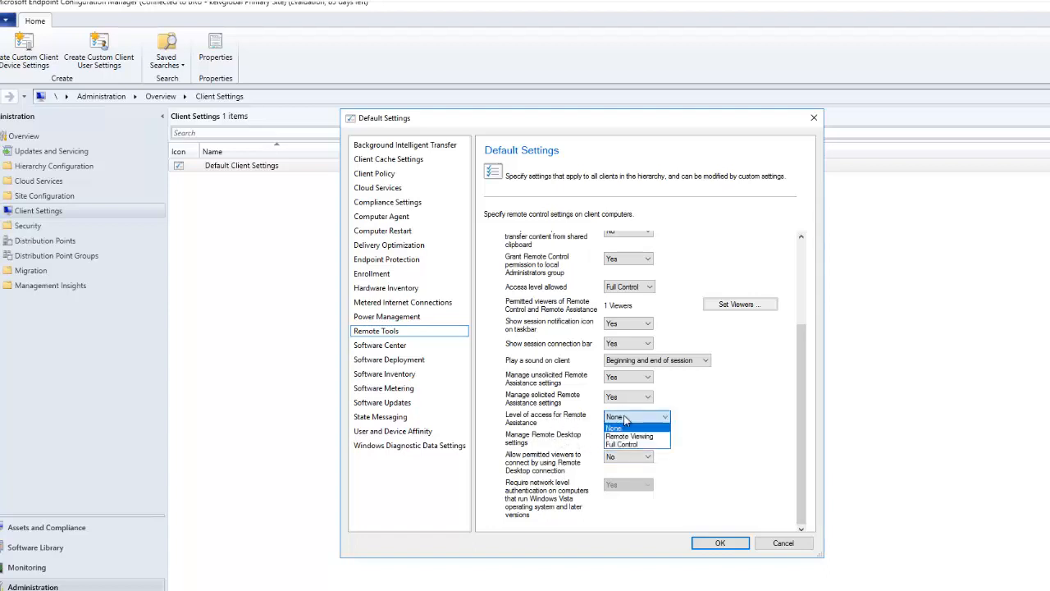
{"action": "left_click", "coordinate": [631, 444]}
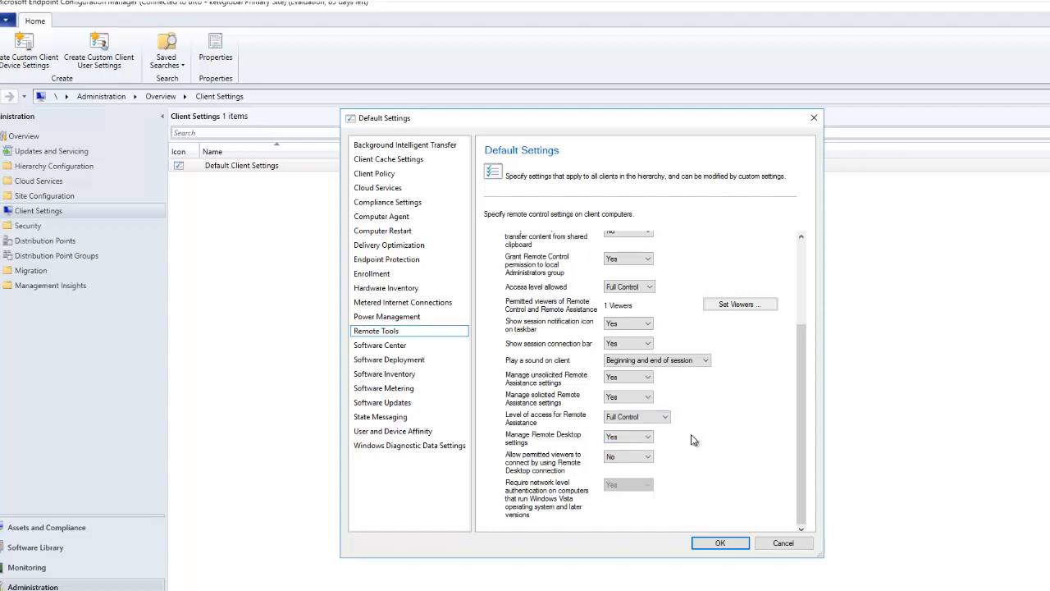
{"action": "left_click", "coordinate": [712, 543]}
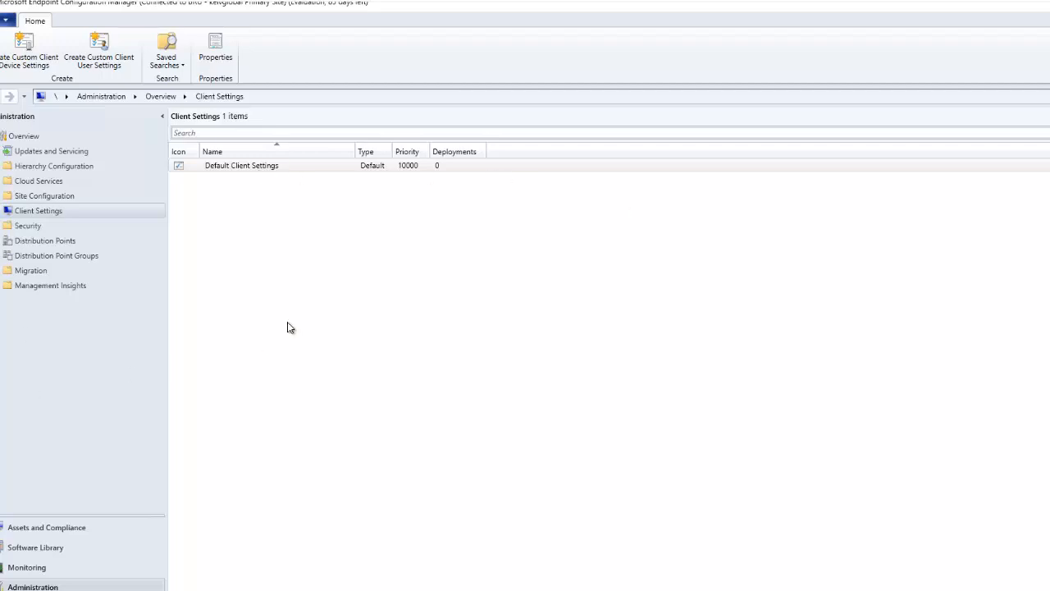
Step: Return to the devices in Assets and Compliance and recheck which remote start actions are offered for BRU-N001
{"action": "left_click", "coordinate": [62, 520]}
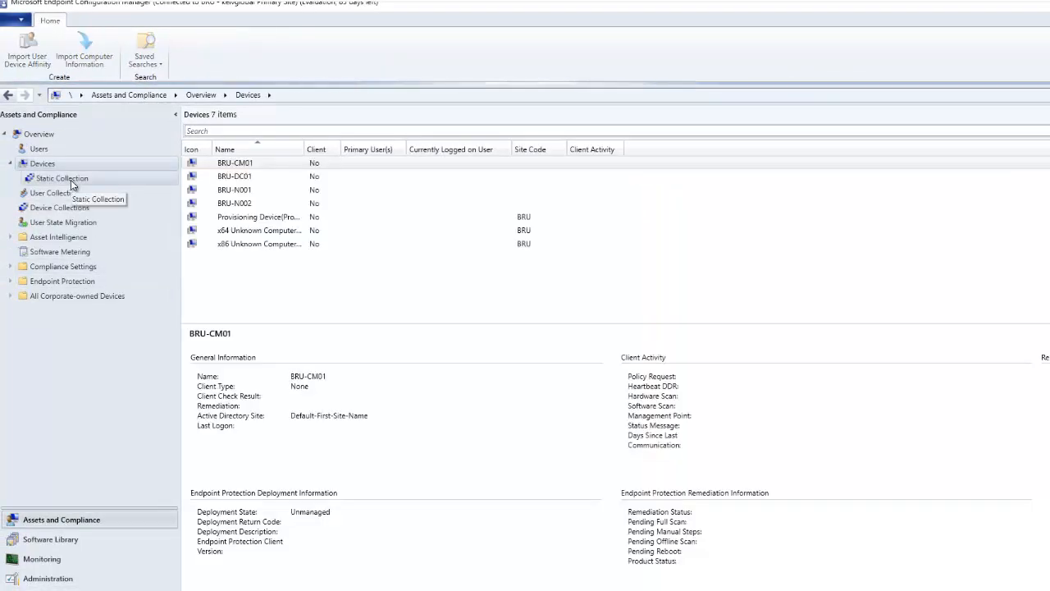
{"action": "left_click", "coordinate": [243, 194]}
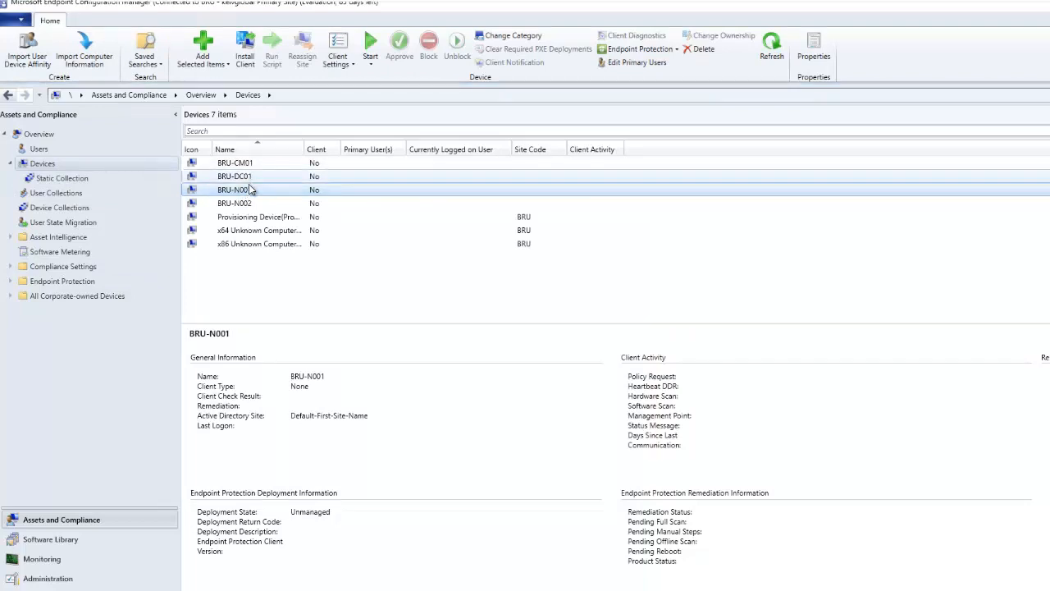
{"action": "right_click", "coordinate": [250, 188]}
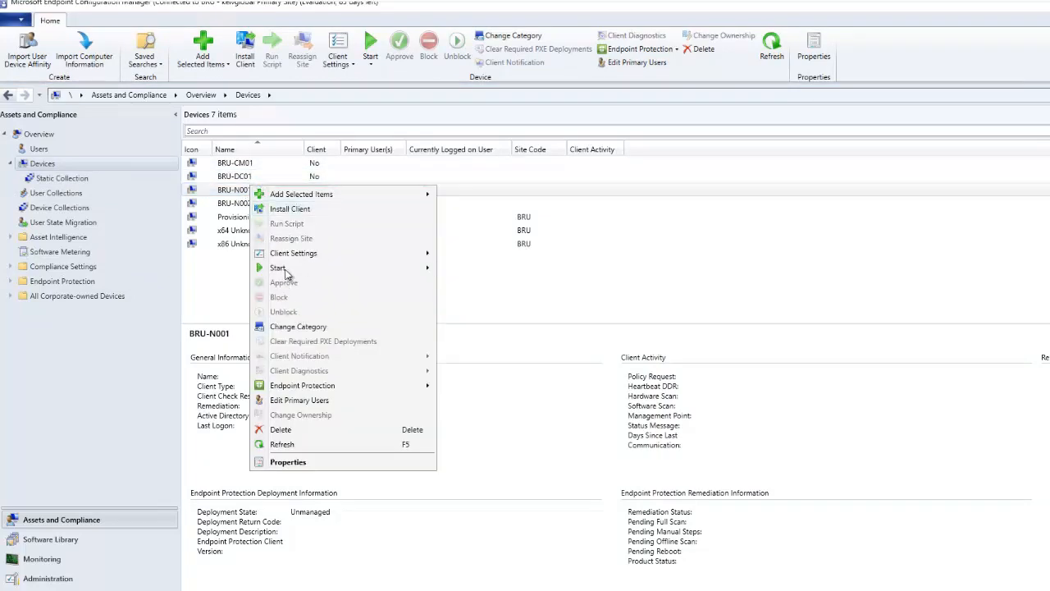
{"action": "mouse_move", "coordinate": [289, 269]}
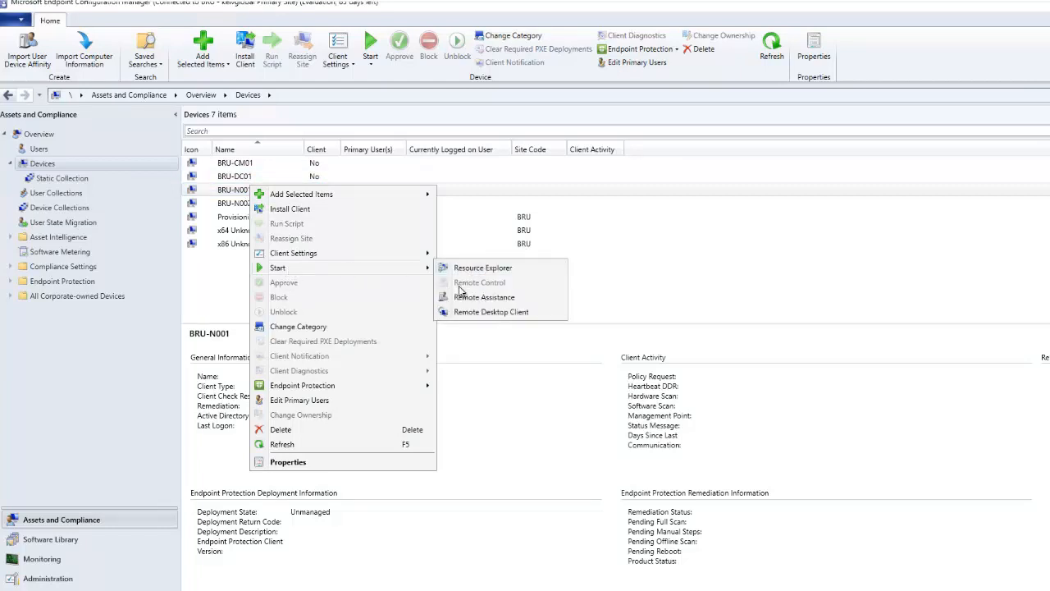